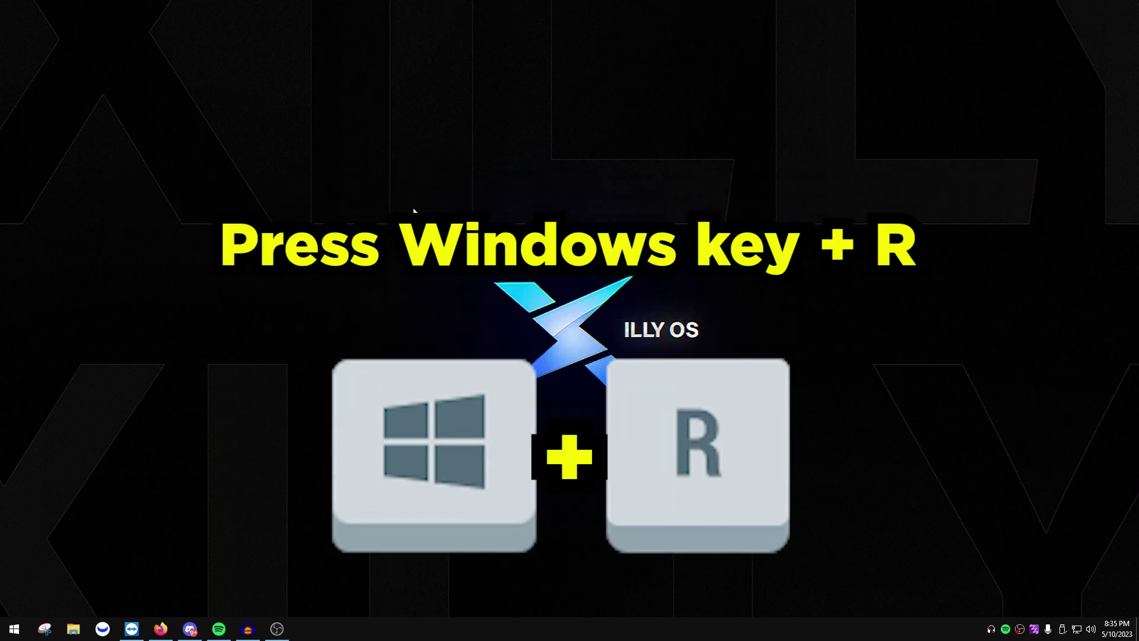
- Look up the current BIOS version and date in System Information via msinfo32
key("super+r")
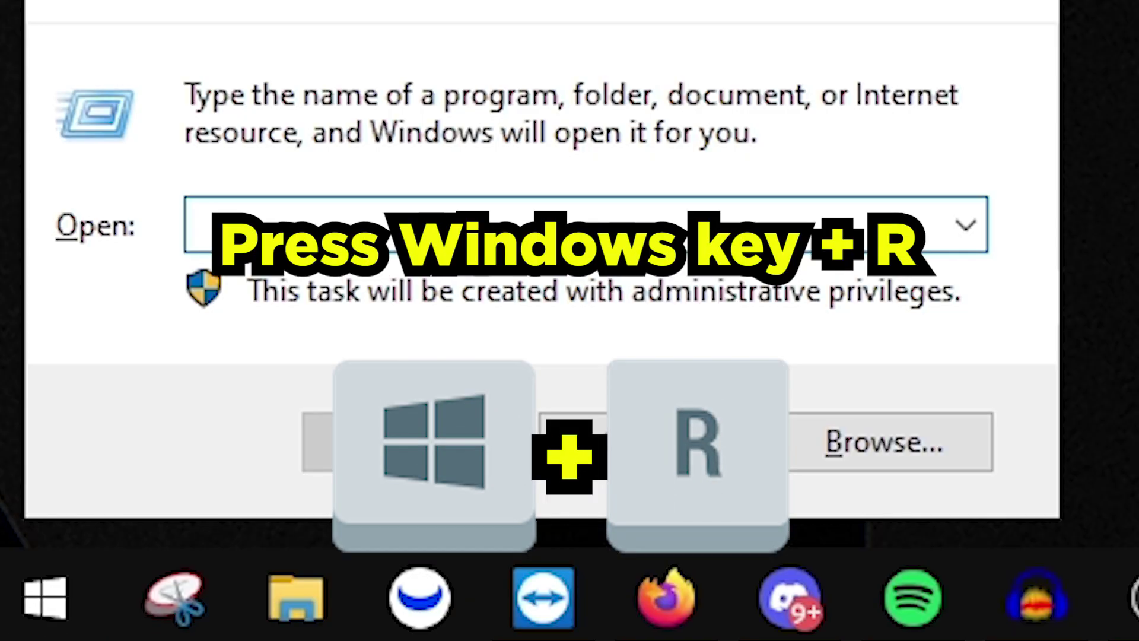
type("msinfo32")
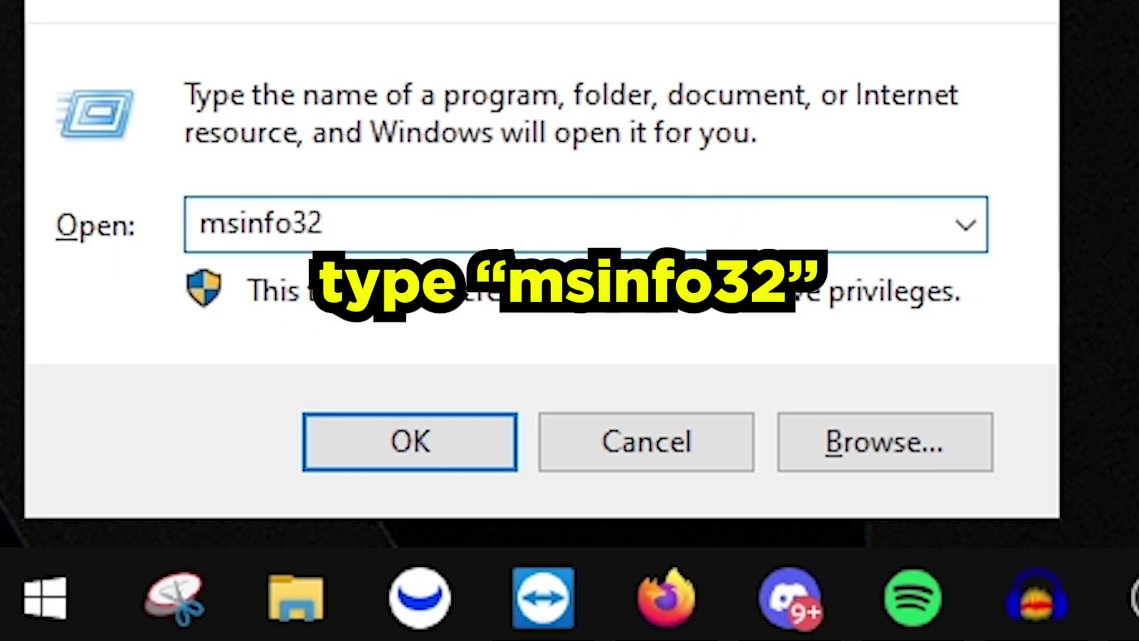
left_click(359, 466)
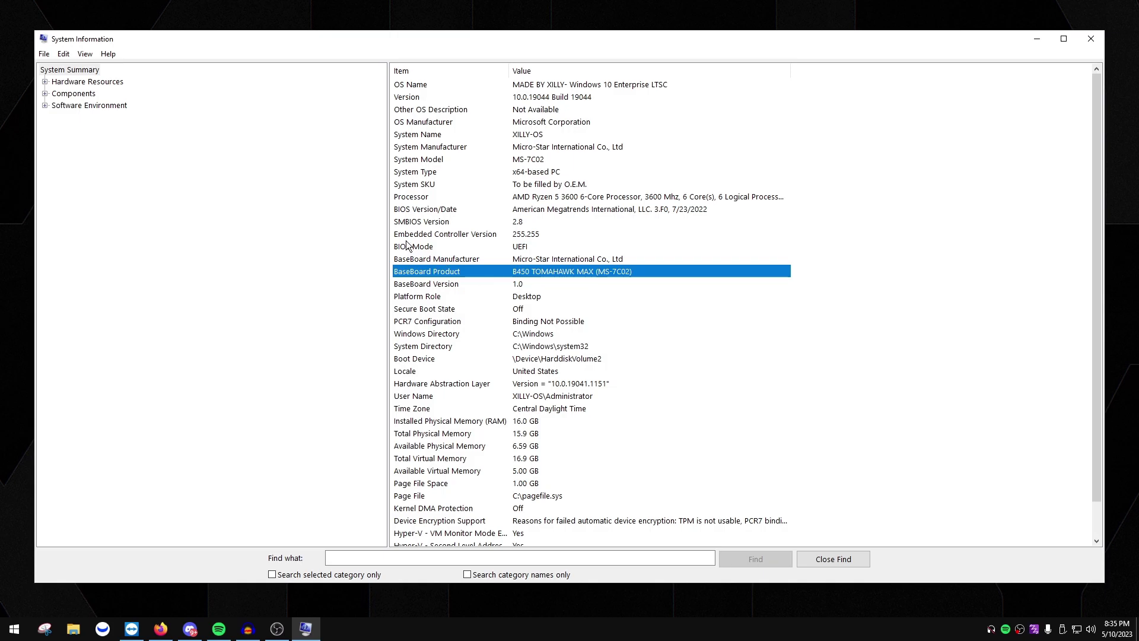
left_click(411, 214)
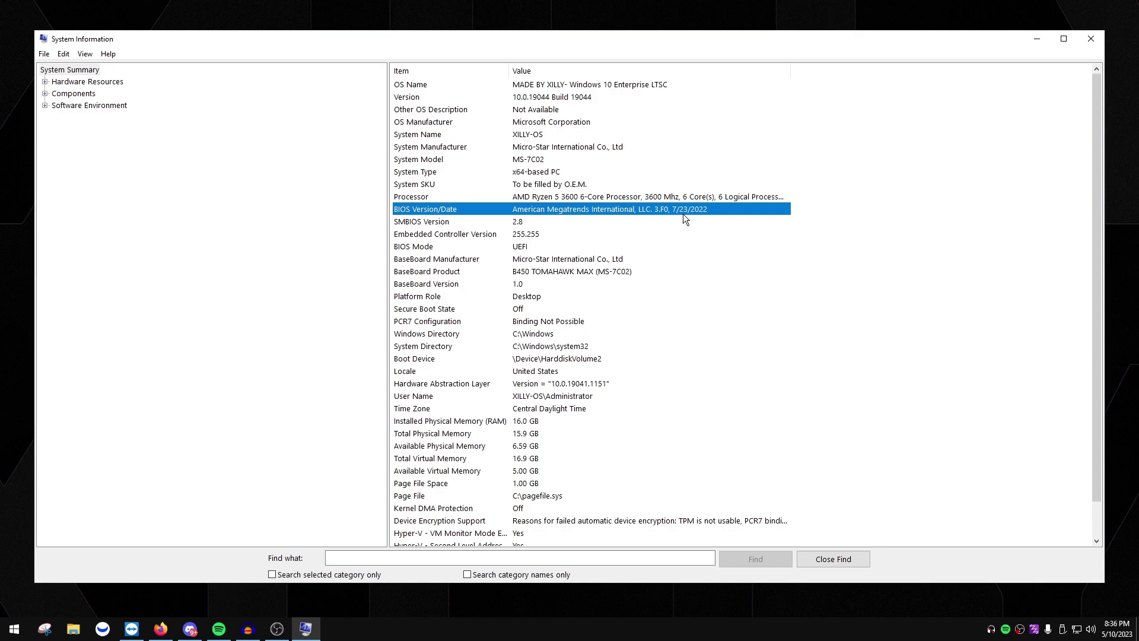
- Download the CPU-Z 2.05 English ZIP, cpu-z_2.05-en.zip, from the Classic Versions list
left_click(1091, 45)
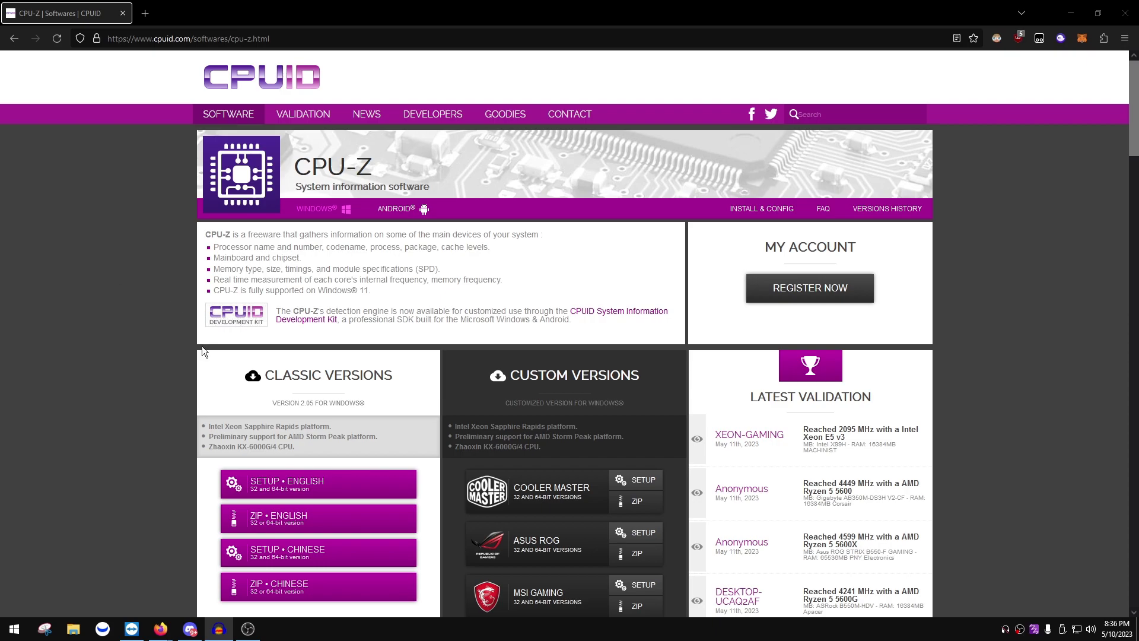
scroll(202, 347, "down", 2)
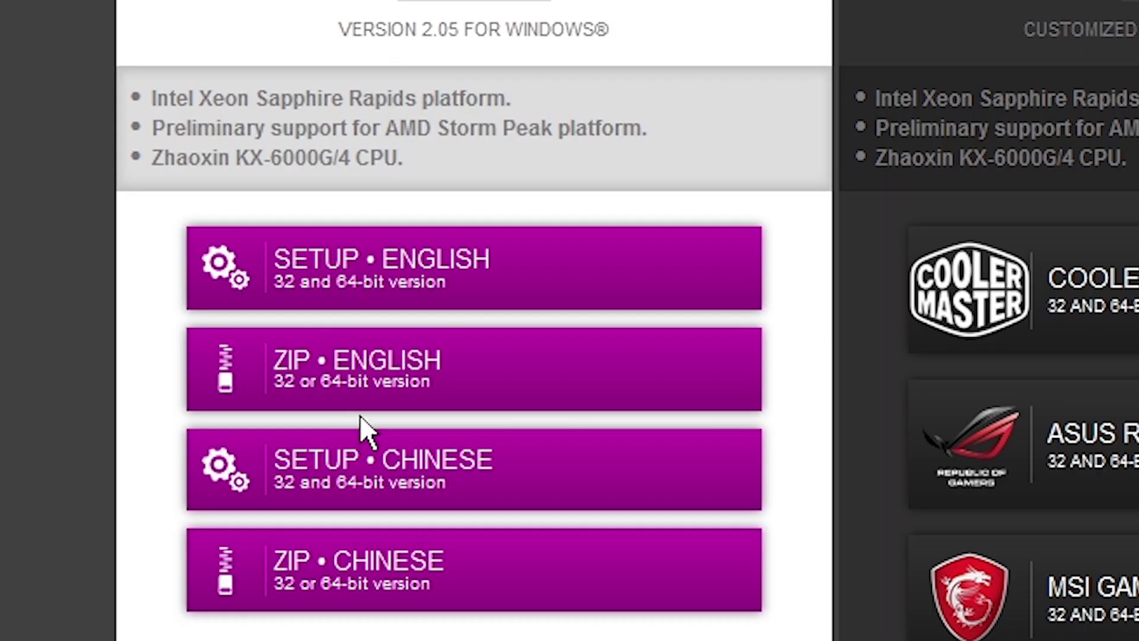
left_click(398, 409)
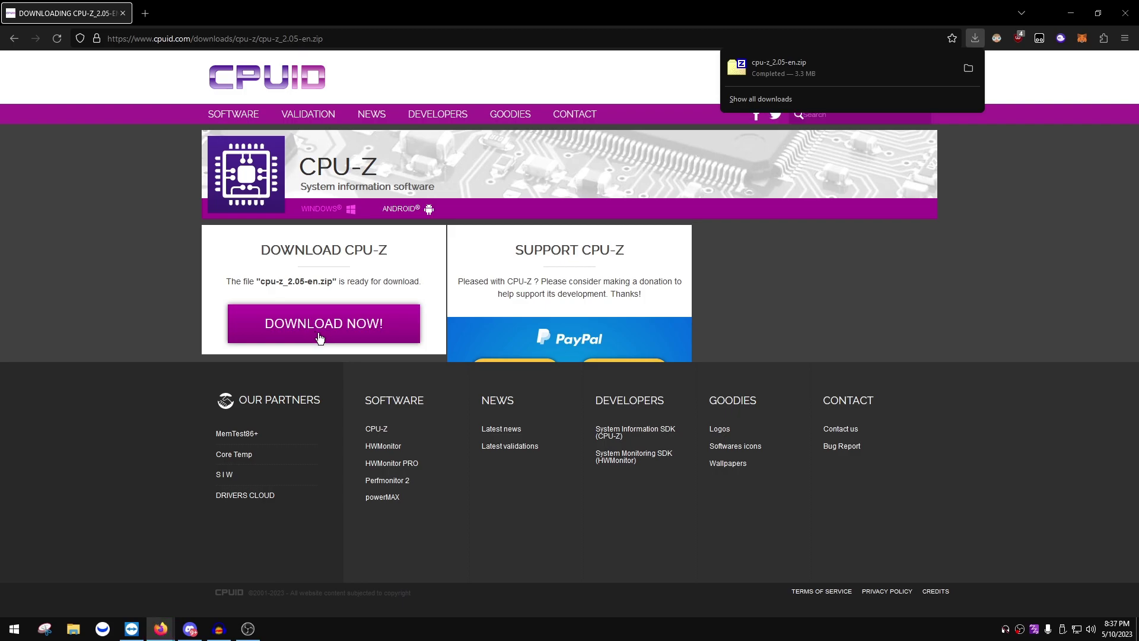
- Run cpuz_x64.exe from the zip and view Mainboard: MSI B450 TOMAHAWK MAX, BIOS 3.F0
left_click(802, 65)
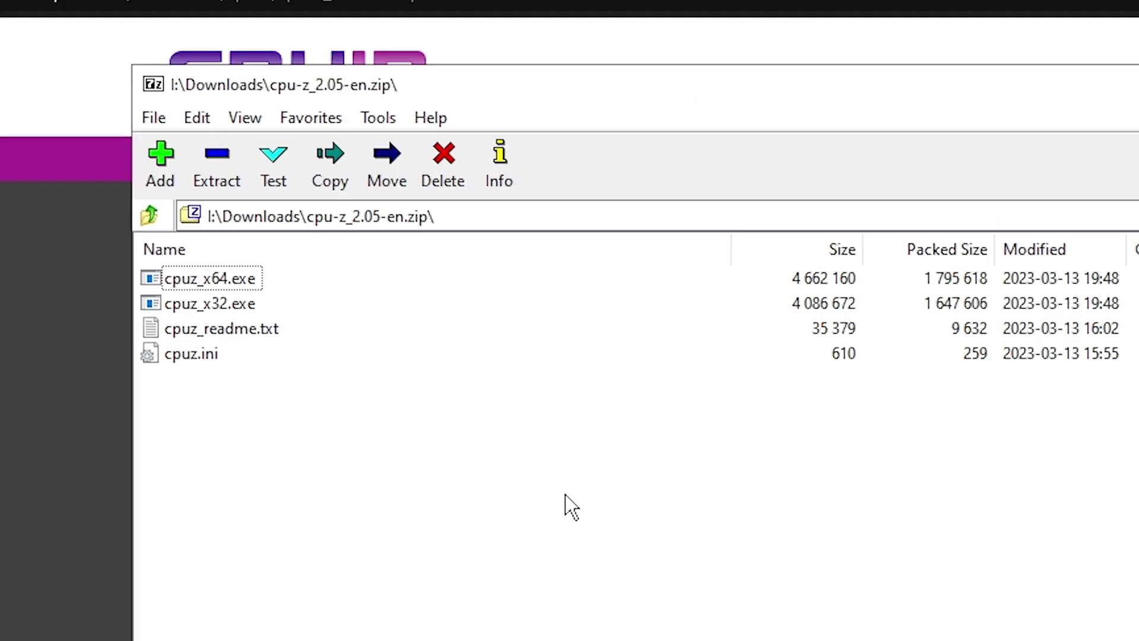
left_click(234, 287)
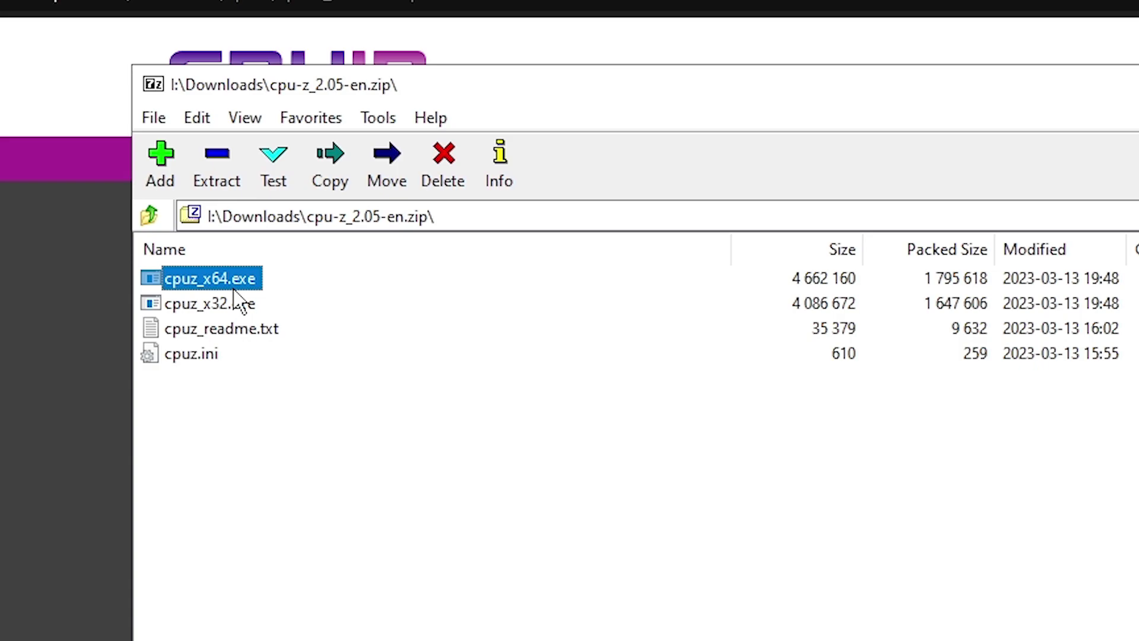
double_click(234, 287)
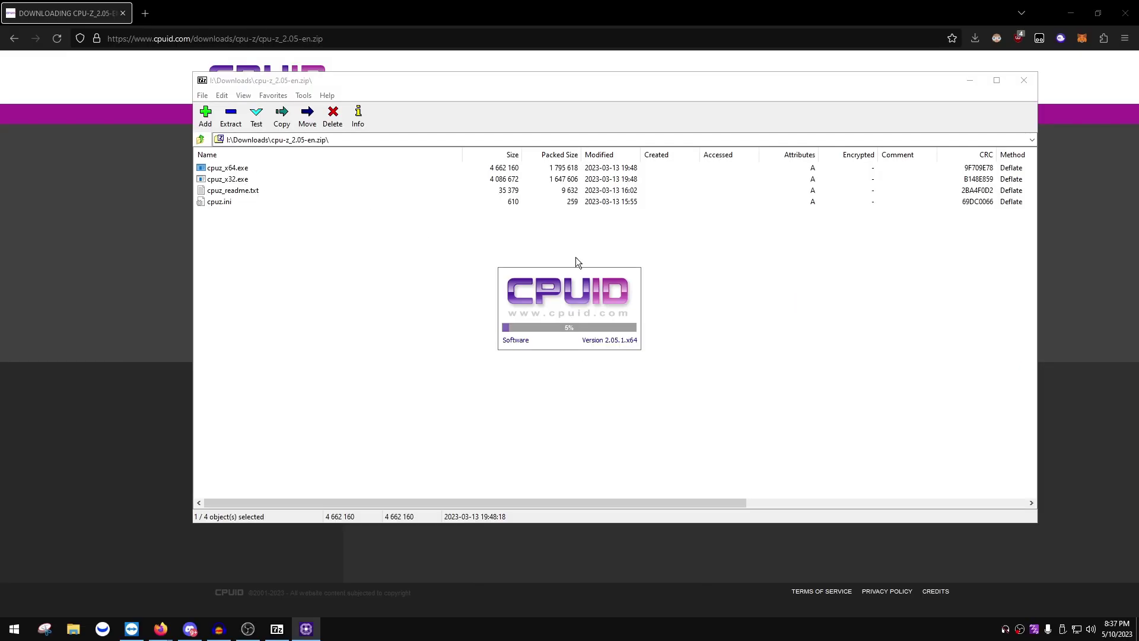
left_click(1025, 81)
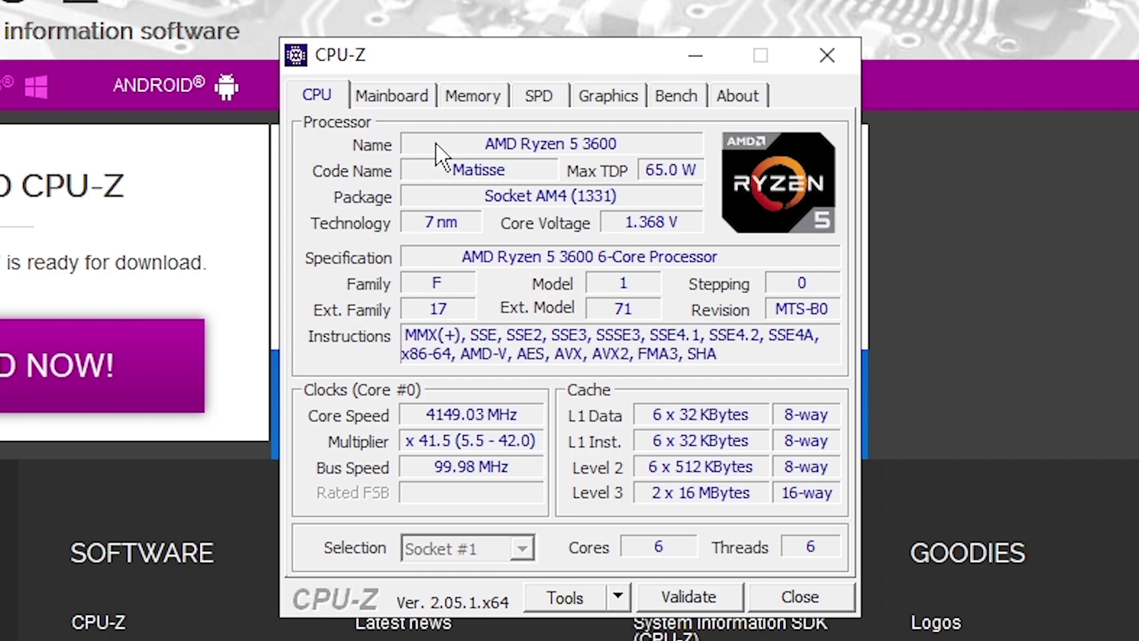
left_click(420, 98)
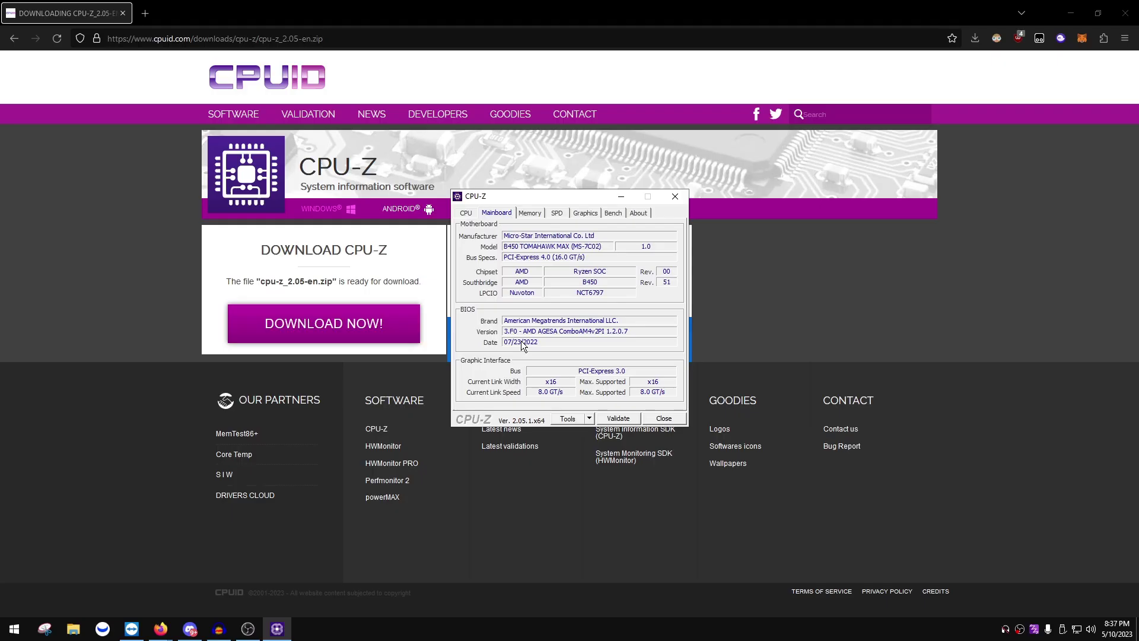
left_click(318, 38)
- Search 'b450 tomahawk max' and go to the msi.com product's SUPPORT page
type("b45")
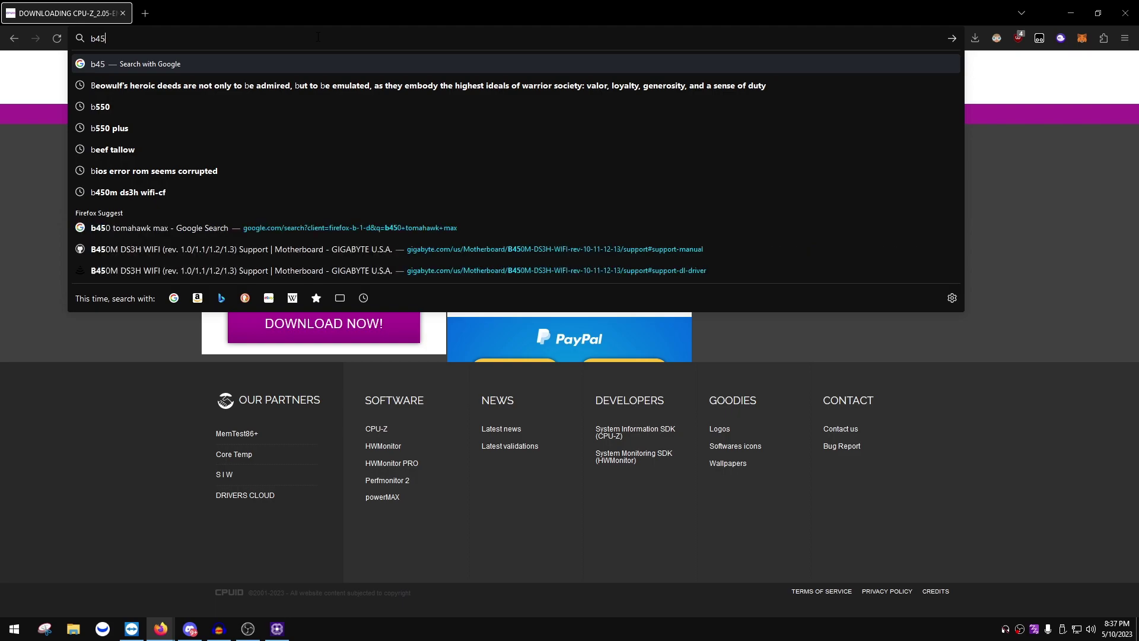
type("0 tomahaw")
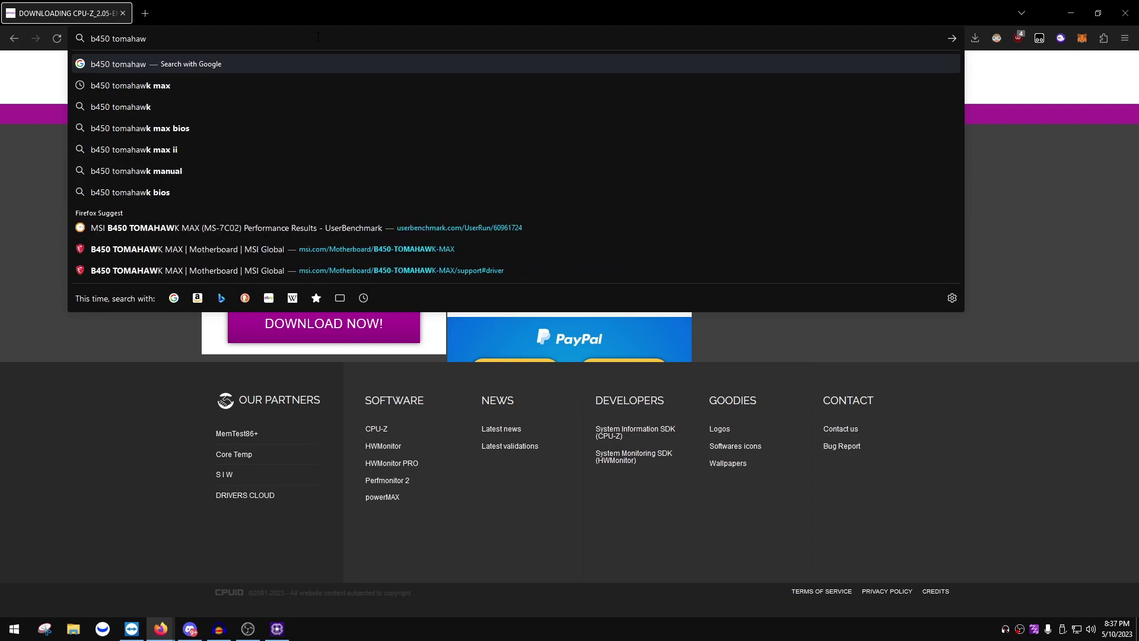
key("Down")
key("Return")
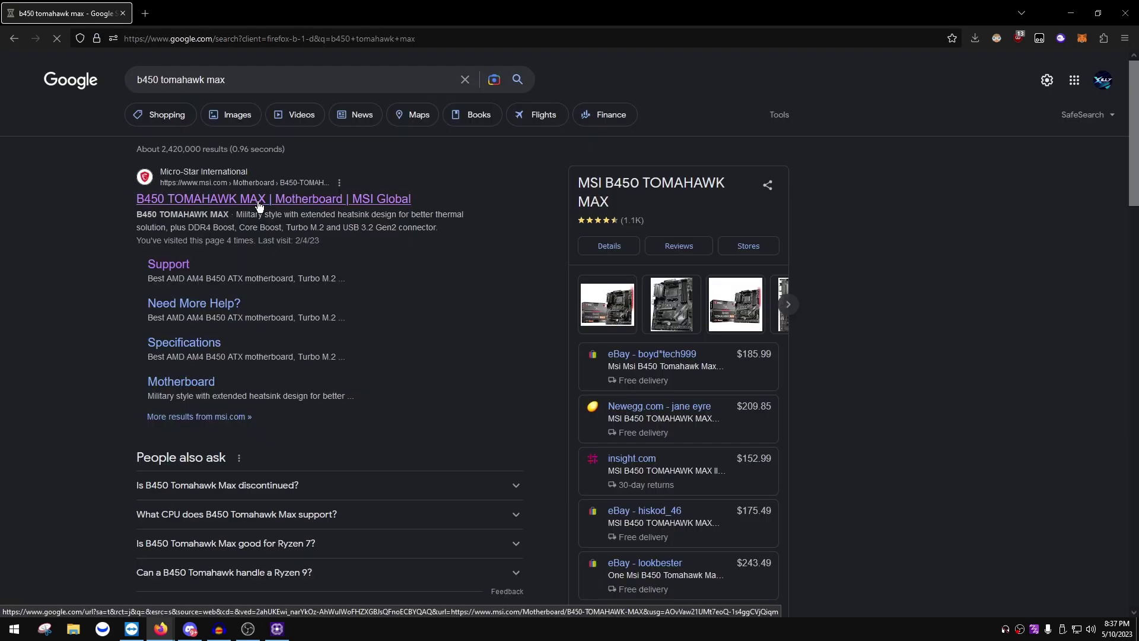
left_click(257, 205)
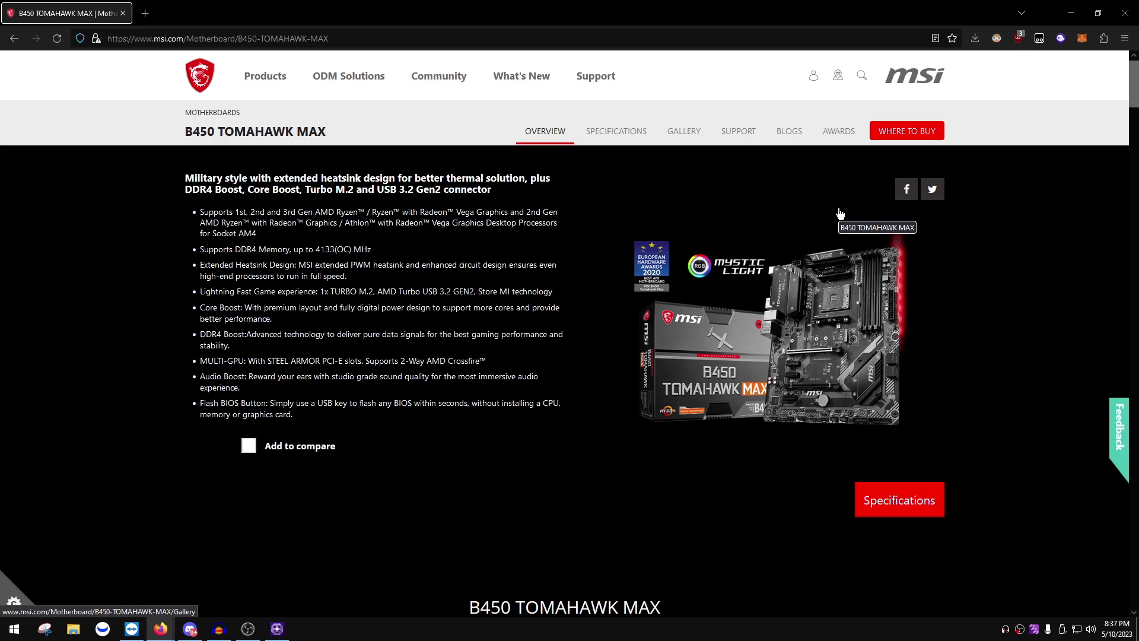
left_click(738, 131)
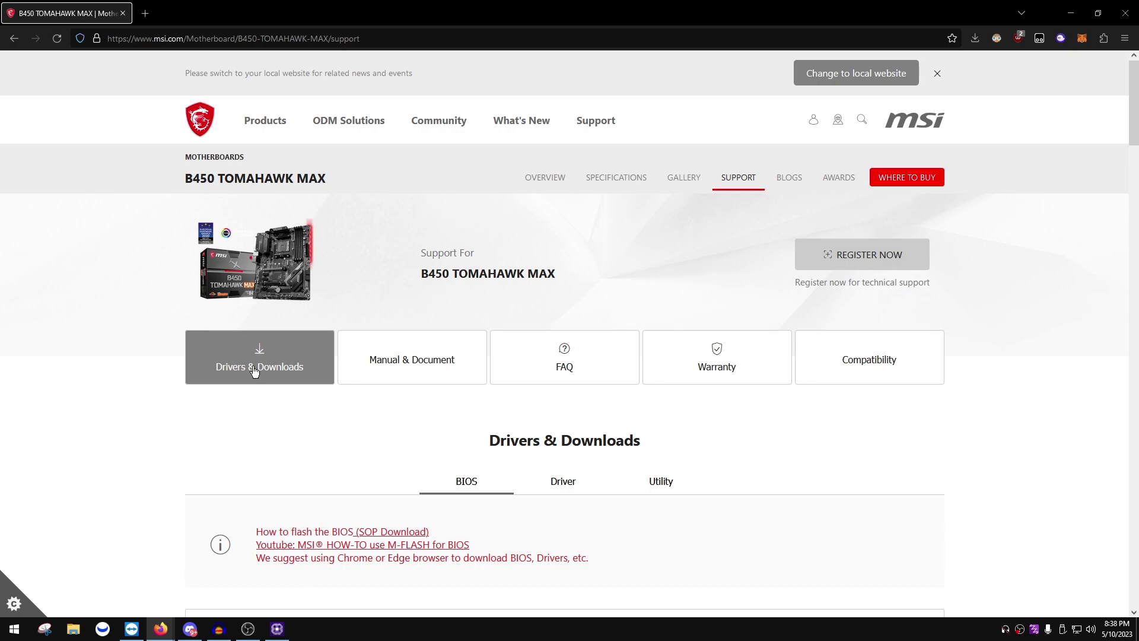
- Scroll the BIOS list and highlight the Secure Boot note in the 7C02v3F description
scroll(254, 371, "down", 3)
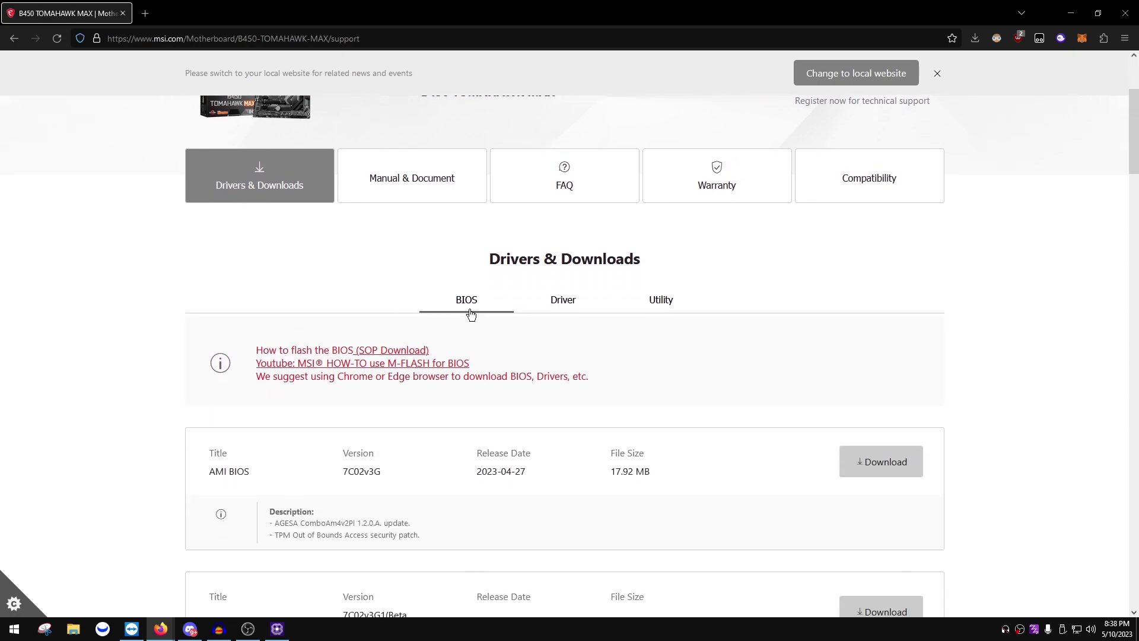
scroll(449, 355, "down", 2)
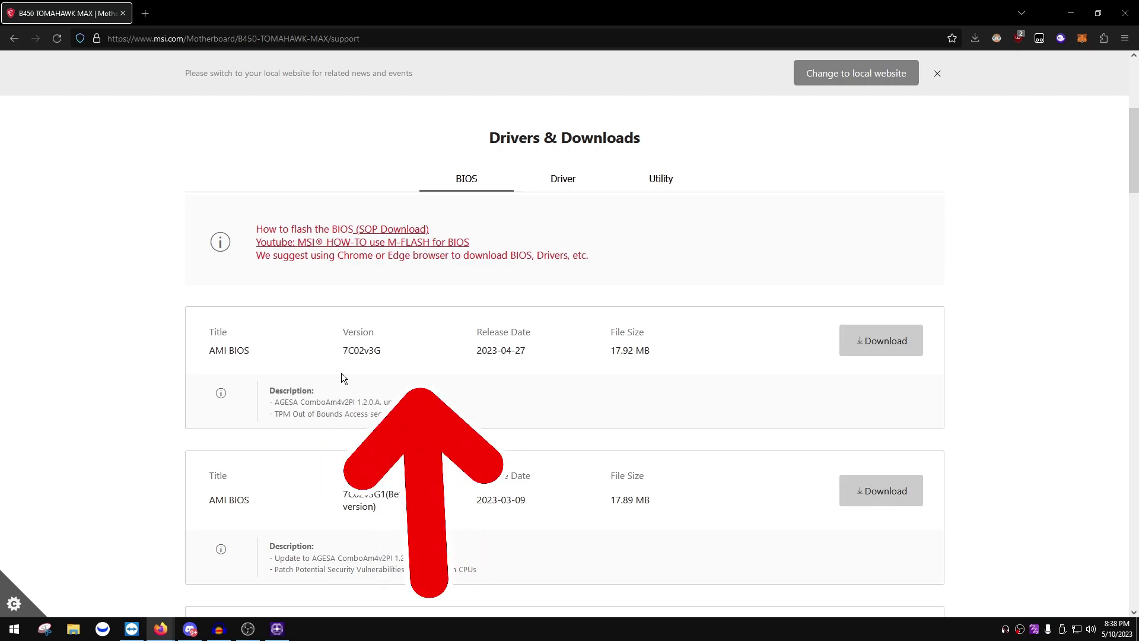
scroll(354, 340, "down", 6)
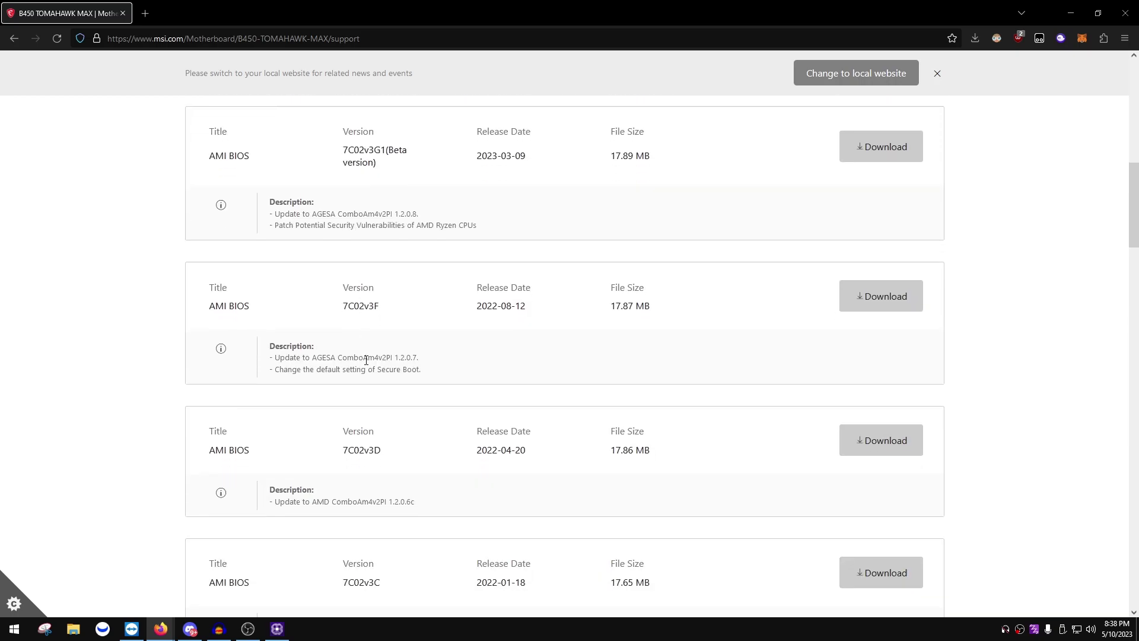
scroll(564, 356, "down", 1)
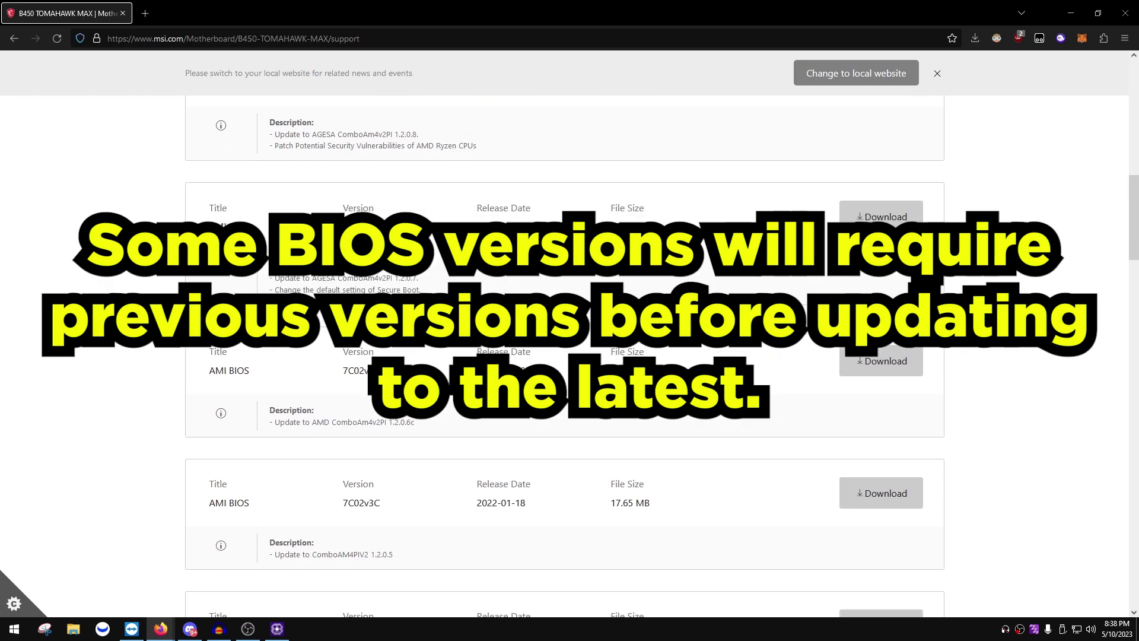
scroll(400, 388, "up", 1)
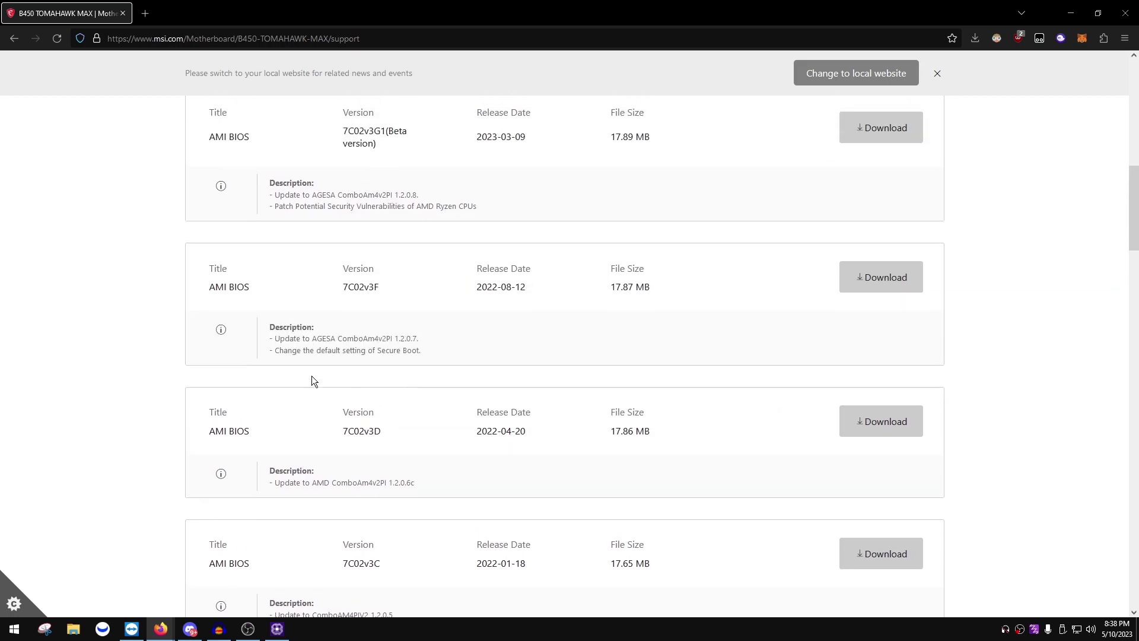
left_click_drag(276, 350, 394, 350)
left_click(430, 359)
left_click_drag(275, 350, 431, 358)
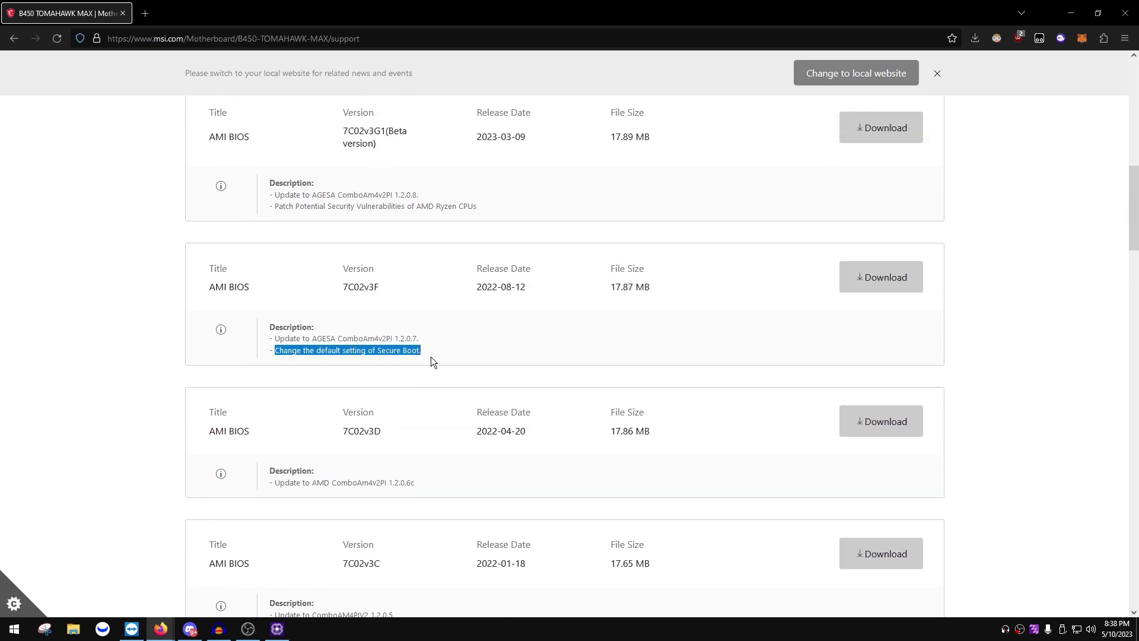
left_click(437, 361)
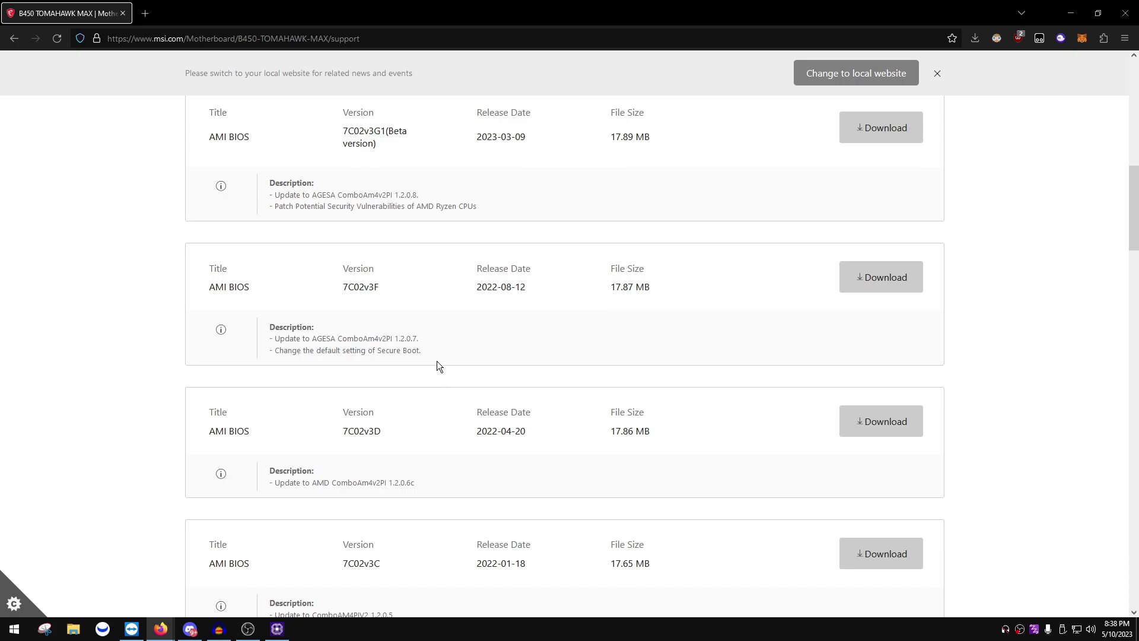
- Skip Beta 7C02v3G1 and download AMI BIOS 7C02v3G (AGESA 1.2.0.A, 2023-04-27)
scroll(437, 361, "down", 6)
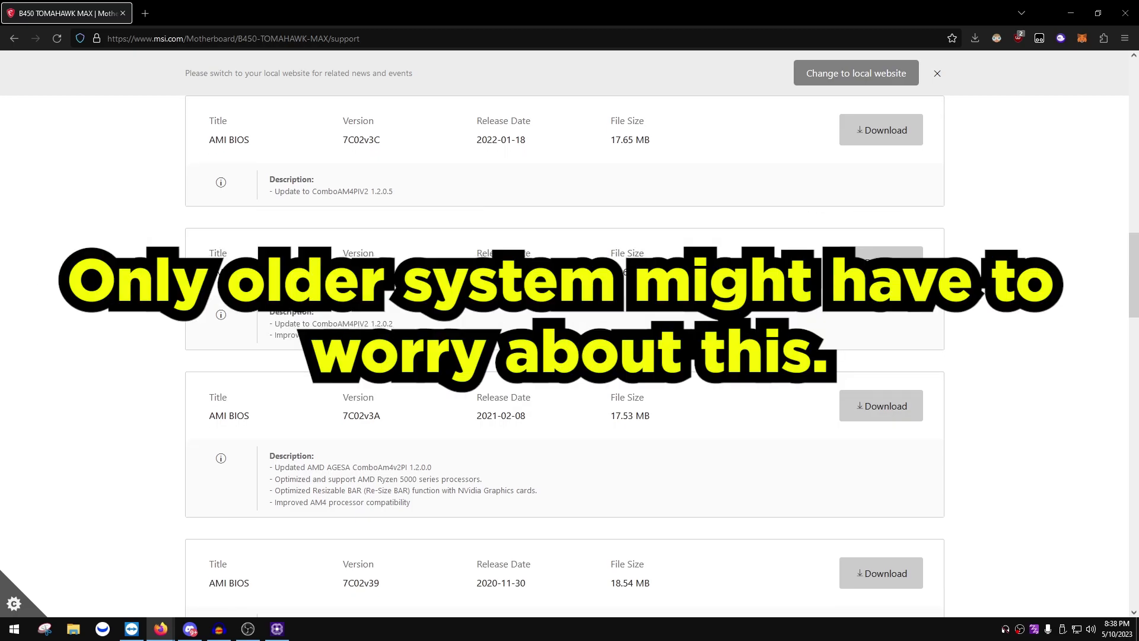
scroll(565, 356, "down", 4)
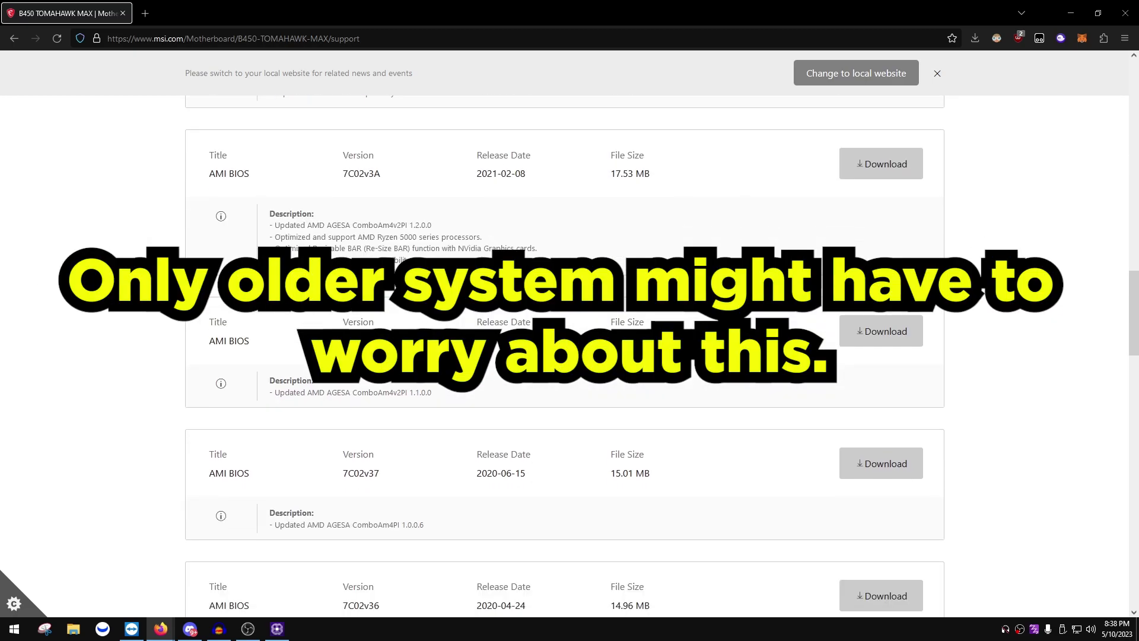
scroll(415, 356, "up", 8)
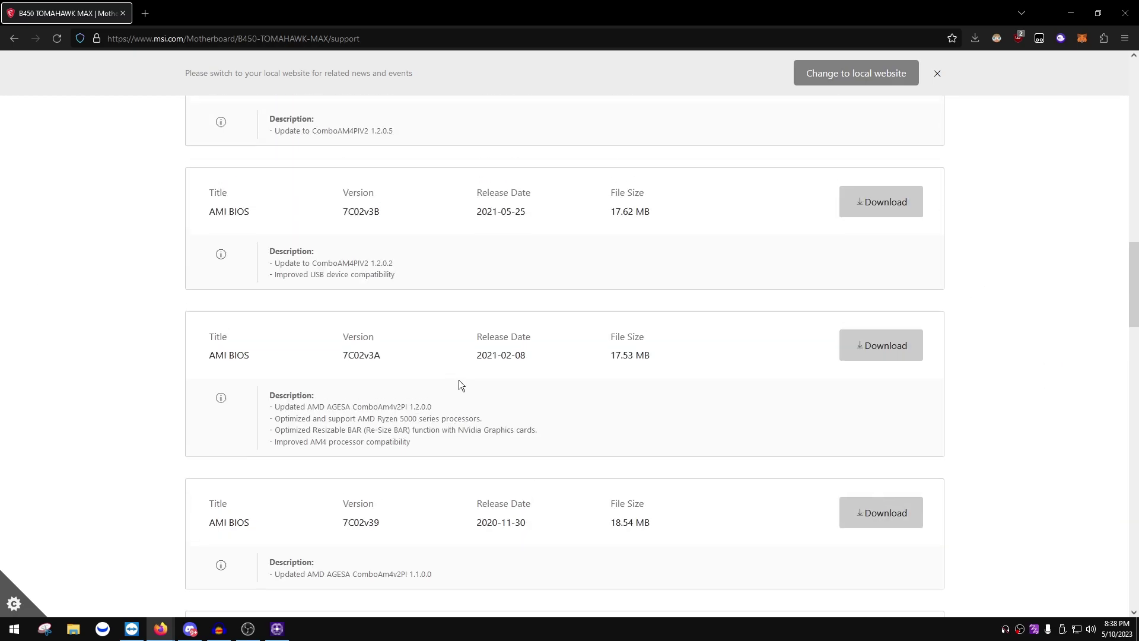
scroll(475, 408, "up", 8)
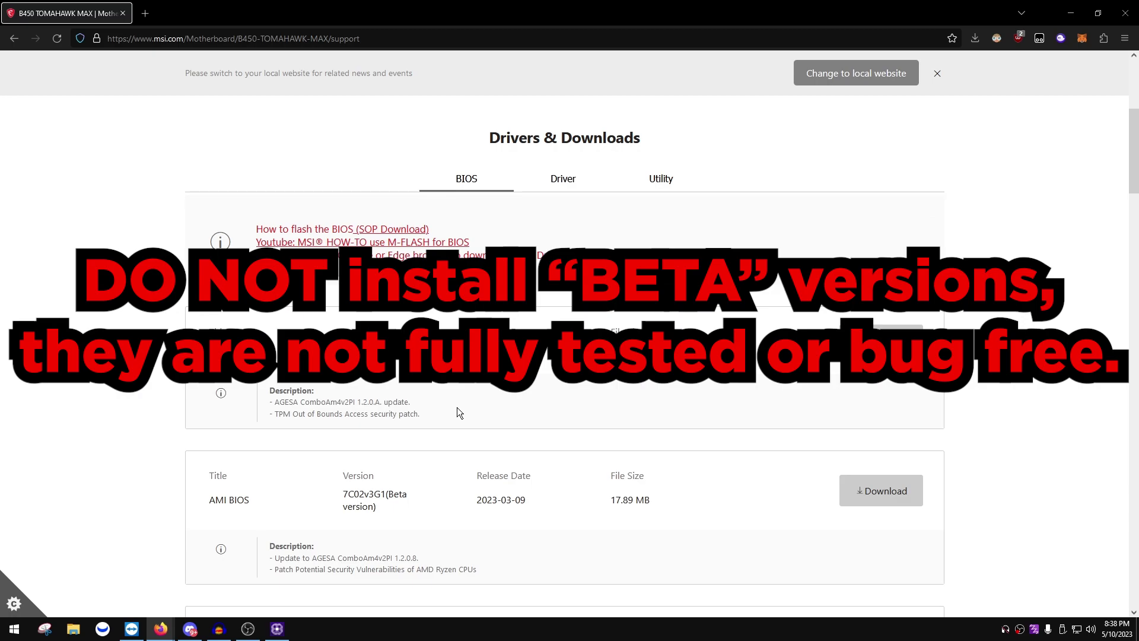
left_click_drag(389, 494, 410, 509)
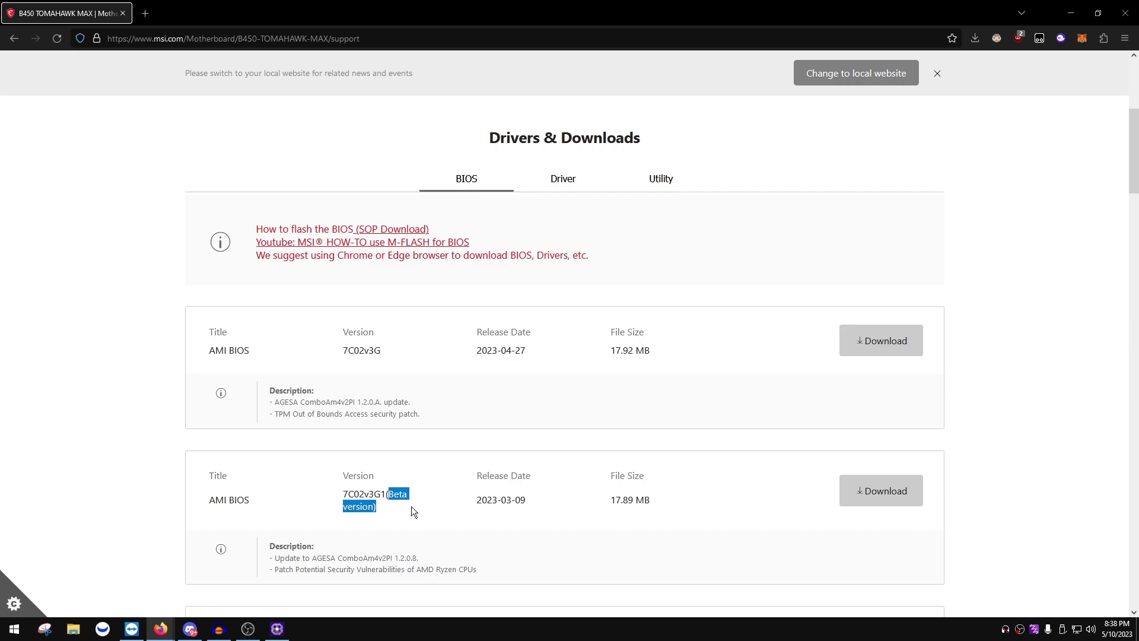
left_click_drag(279, 403, 440, 404)
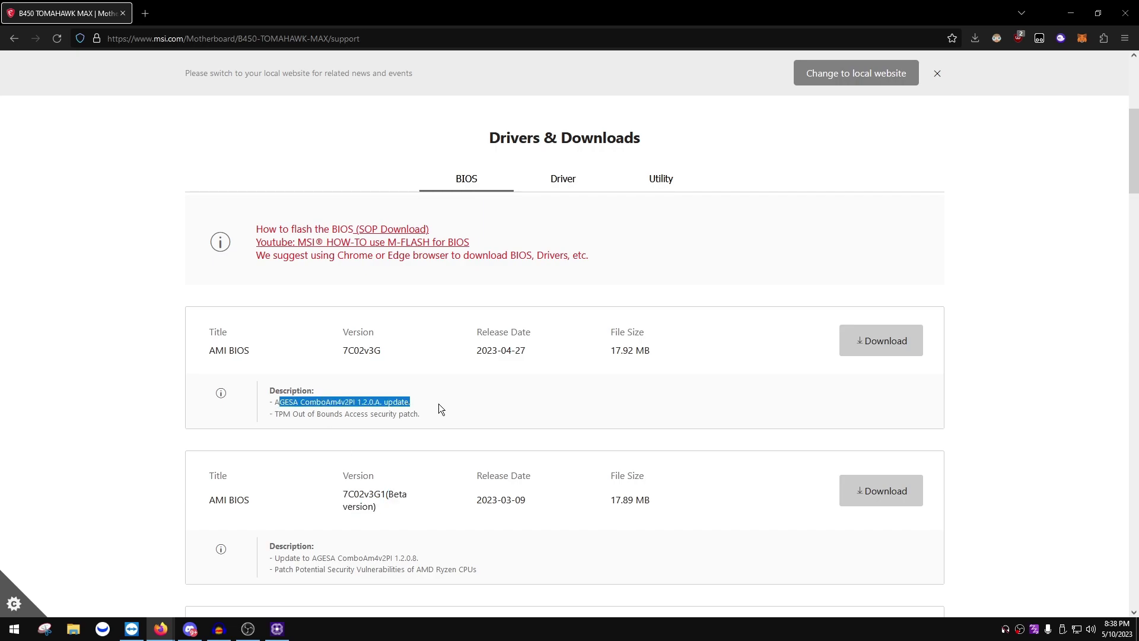
left_click(439, 410)
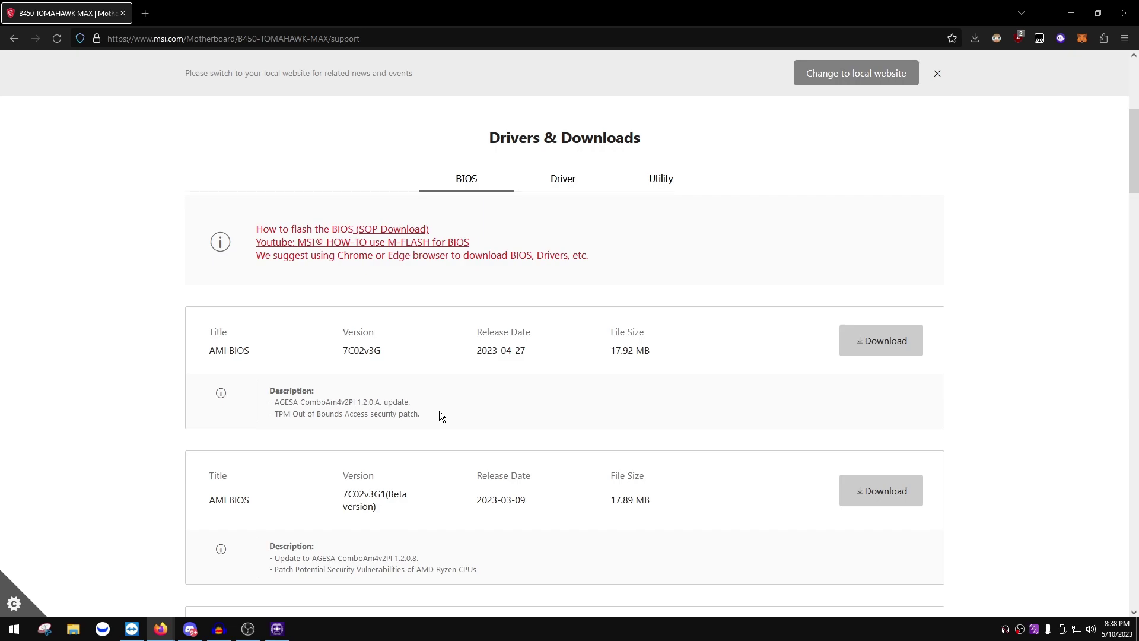
left_click(878, 349)
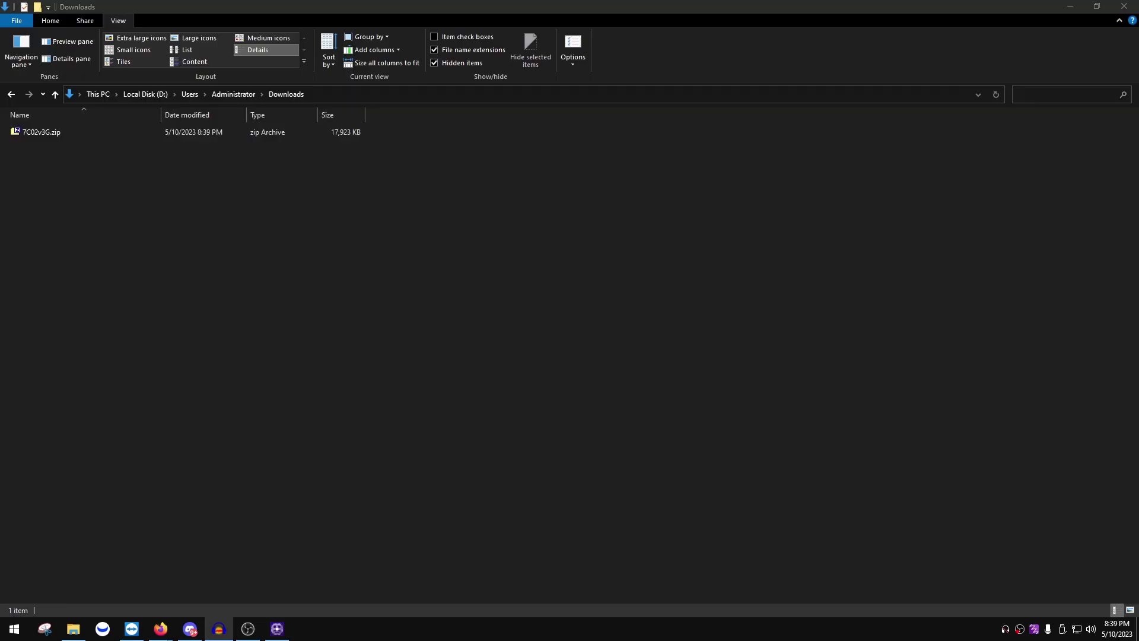
- Extract 7C02v3G.zip here and open the resulting 7C02v3G folder
left_click(59, 131)
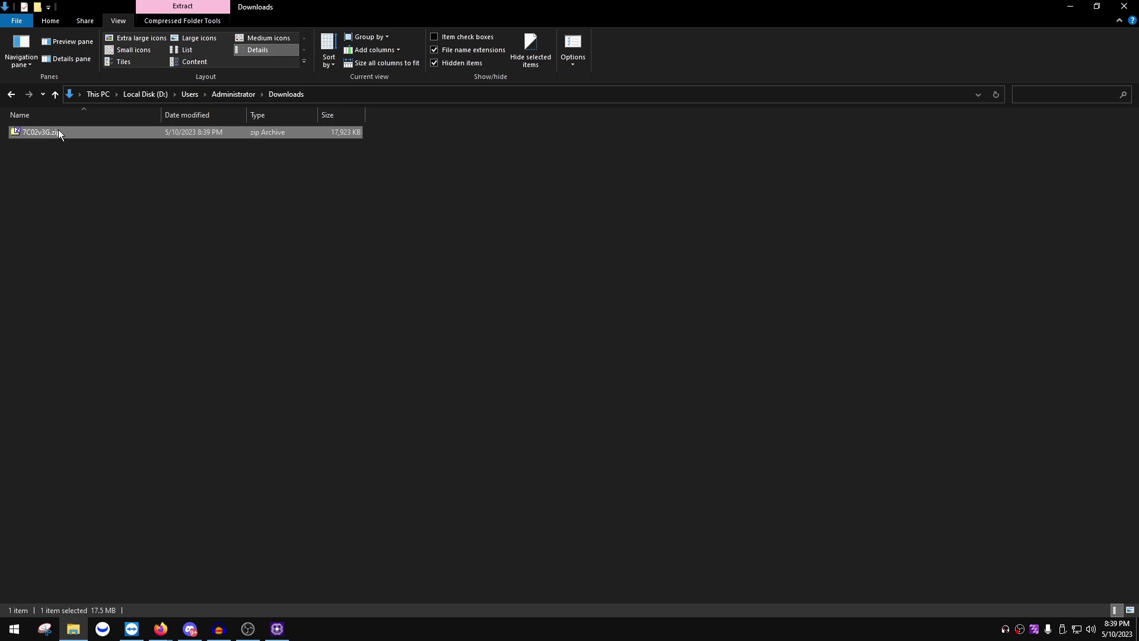
right_click(58, 132)
left_click(129, 188)
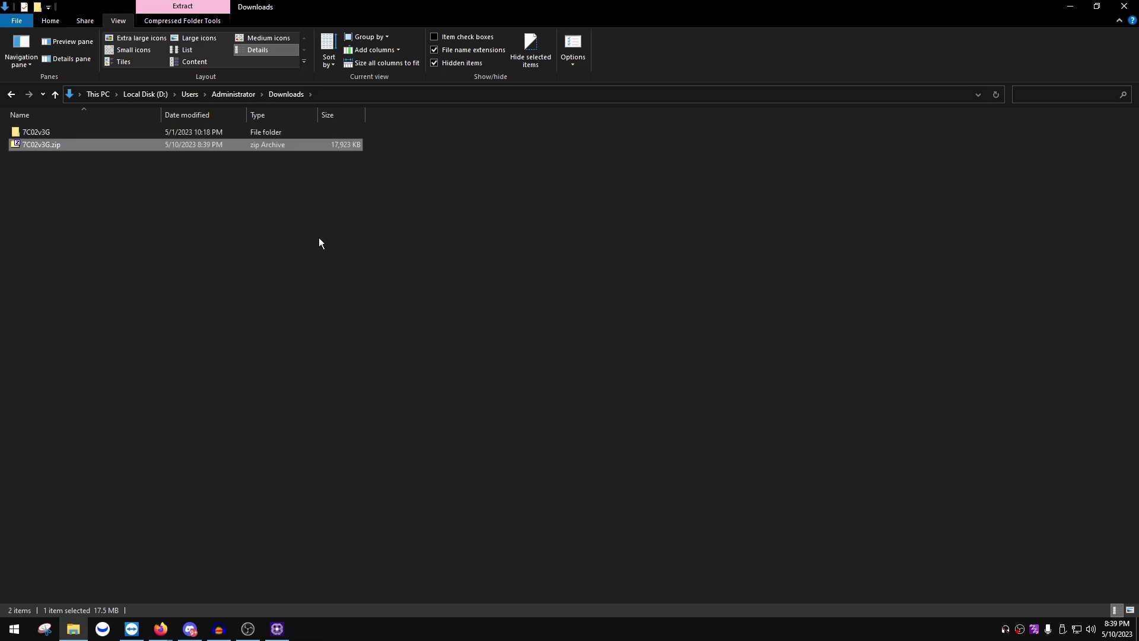
left_click(319, 242)
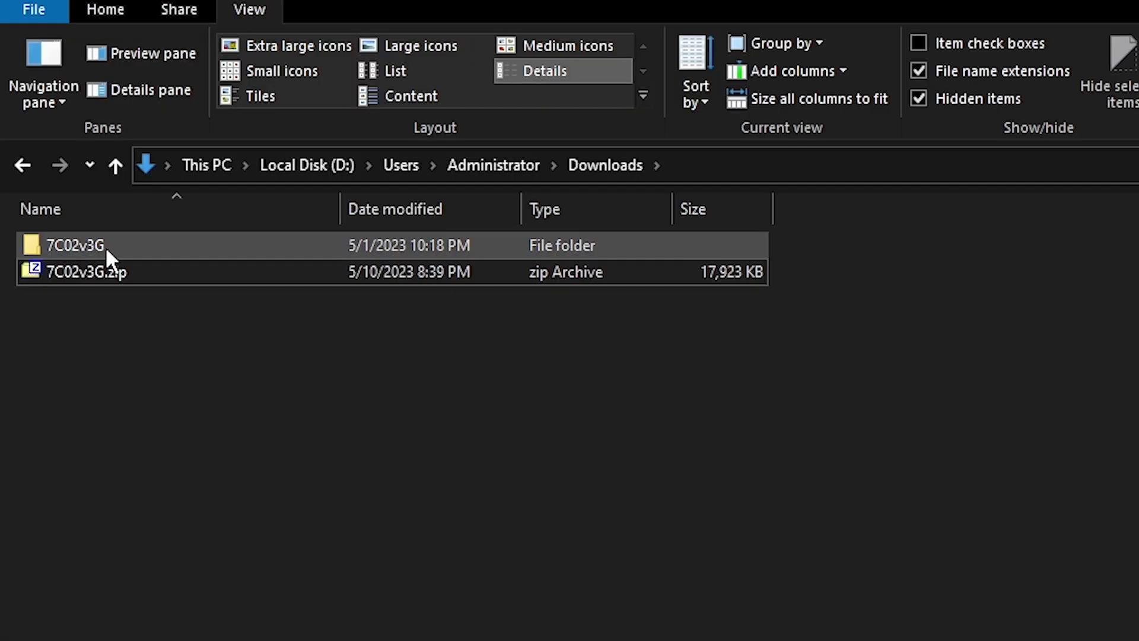
double_click(105, 246)
- Turn on the Navigation pane to show the drive and folder tree
left_click_drag(522, 636, 248, 116)
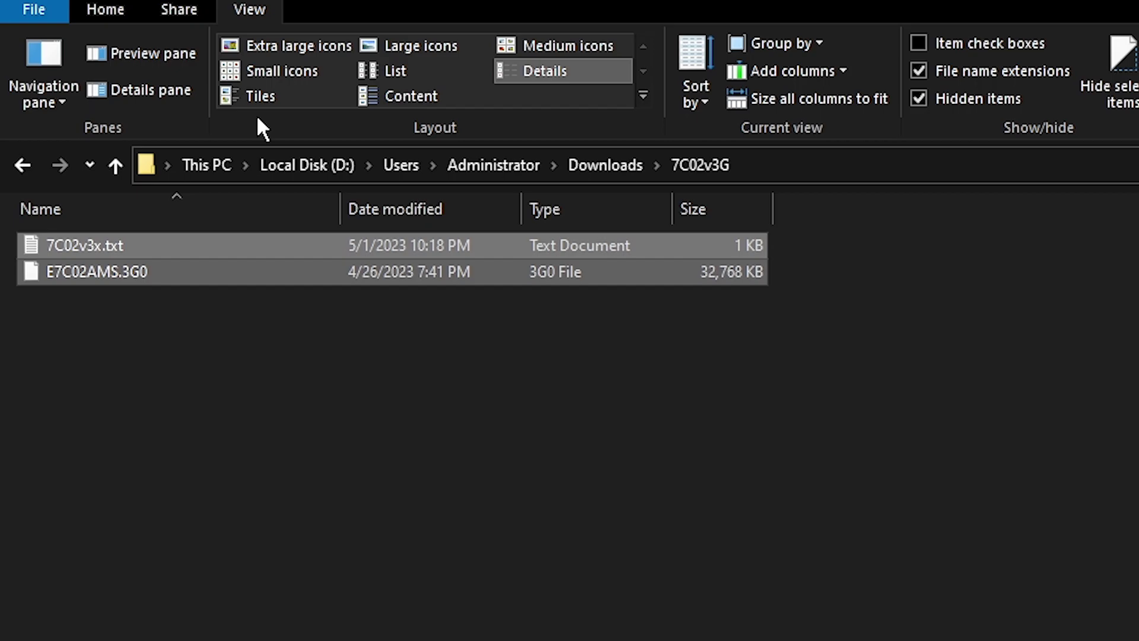
left_click(24, 51)
left_click(59, 125)
left_click(621, 501)
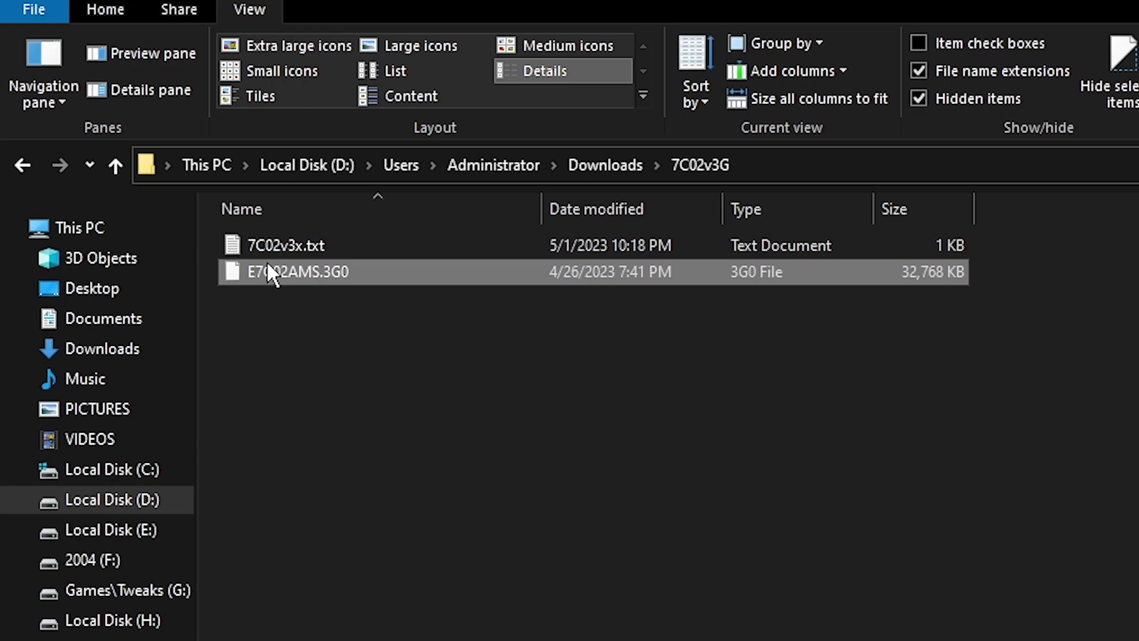
- Copy E7C02AMS.3G0 to the root of Local Disk (C:) and confirm it's there
left_click(279, 245)
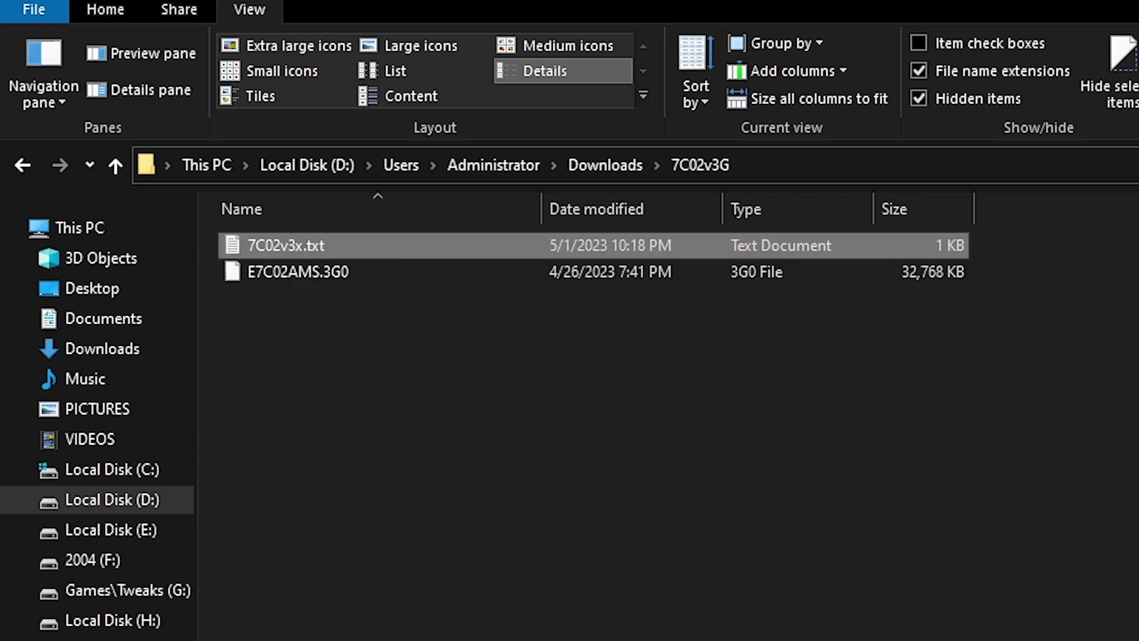
left_click(264, 270)
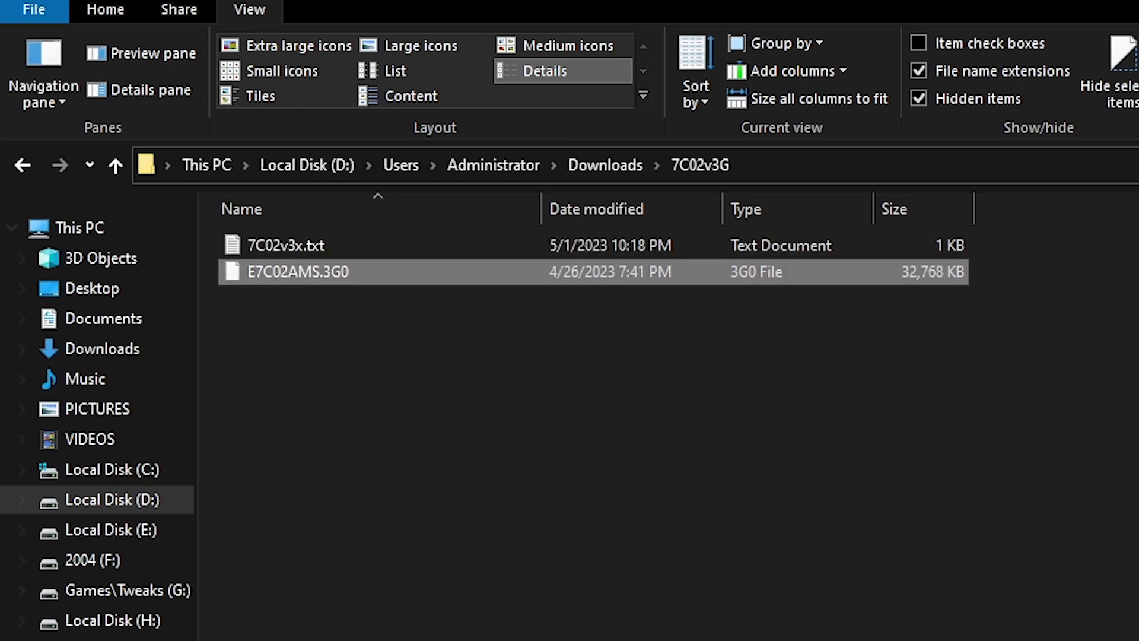
left_click_drag(276, 269, 321, 308)
left_click_drag(393, 270, 132, 472)
left_click(148, 467)
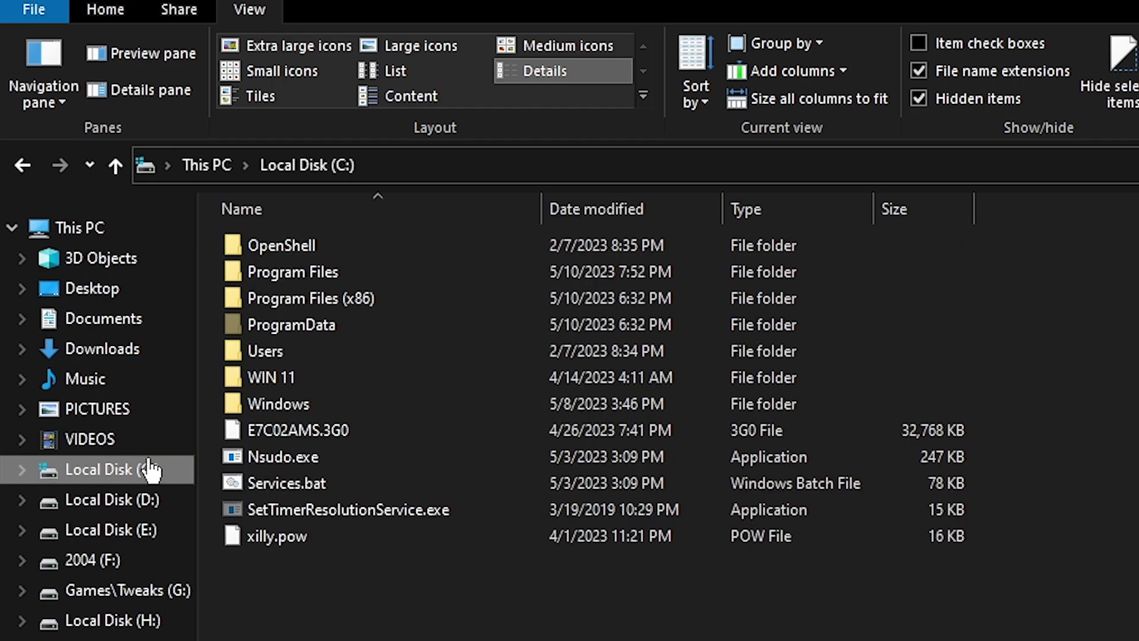
left_click(284, 431)
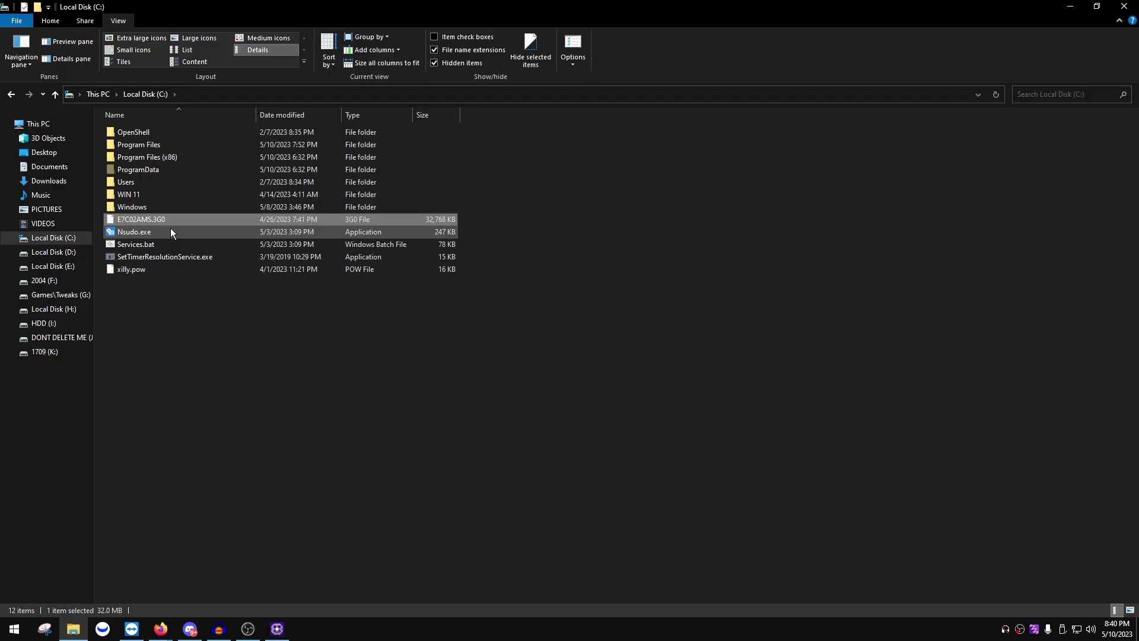
- Bring up the Start menu's power options, then dismiss them
key("super")
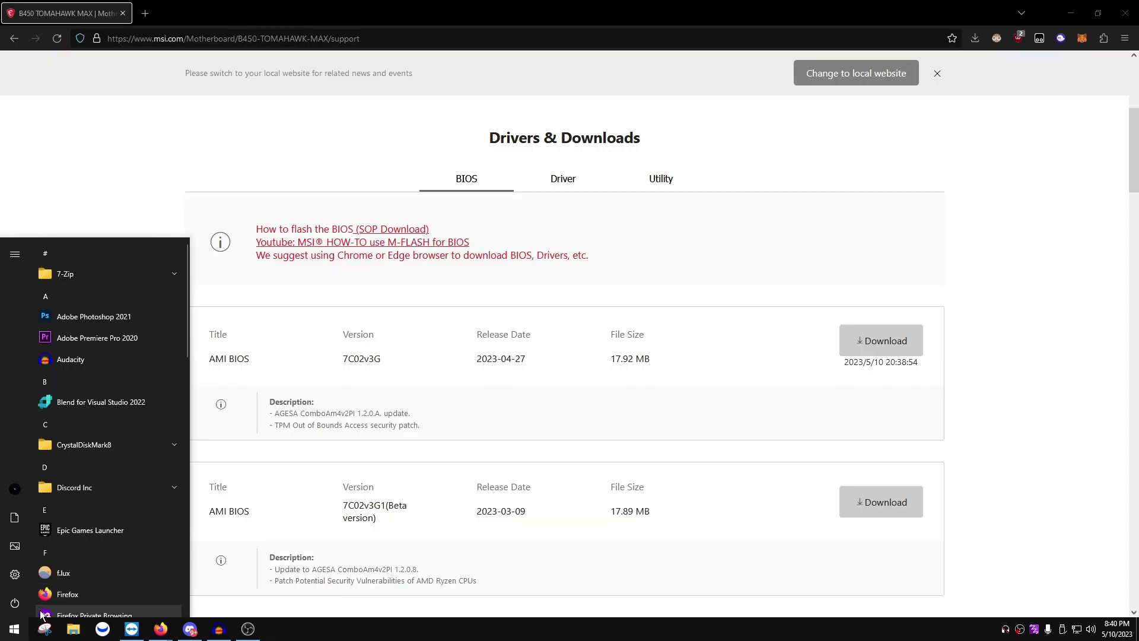
left_click(16, 604)
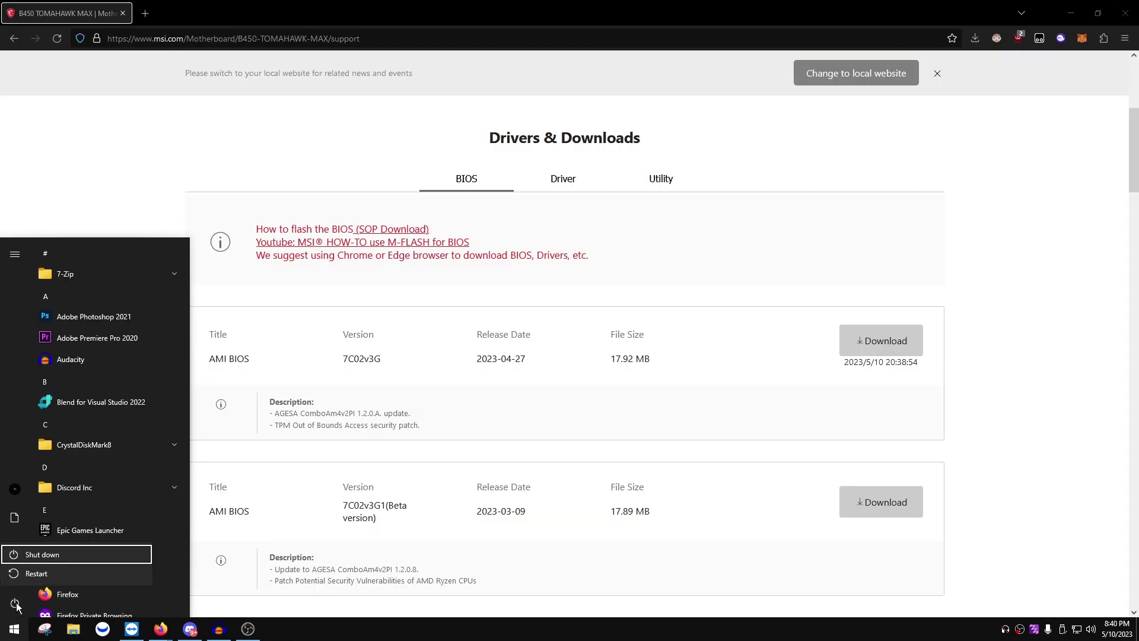
key("Escape")
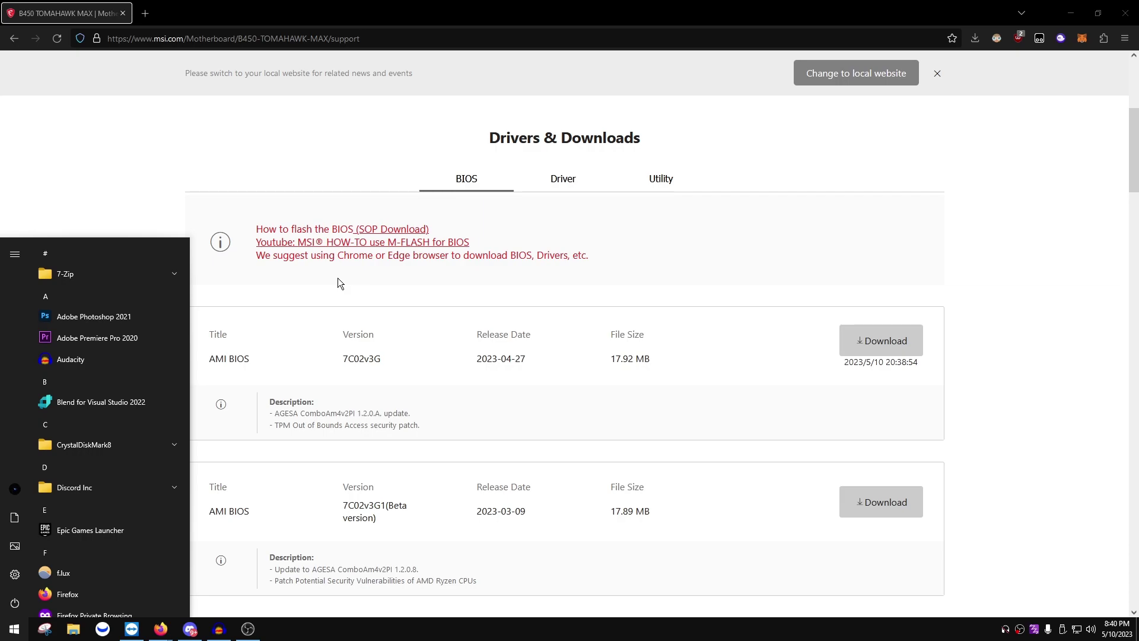